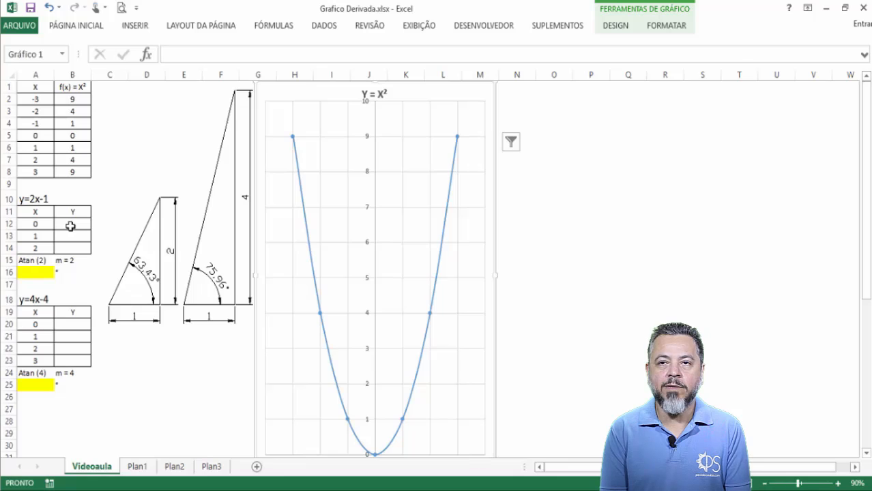
- Calculate Y for the y=2x-1 table with the formula =2*A12-1 in B12 and fill it down to B14
{"action": "left_click", "coordinate": [70, 226]}
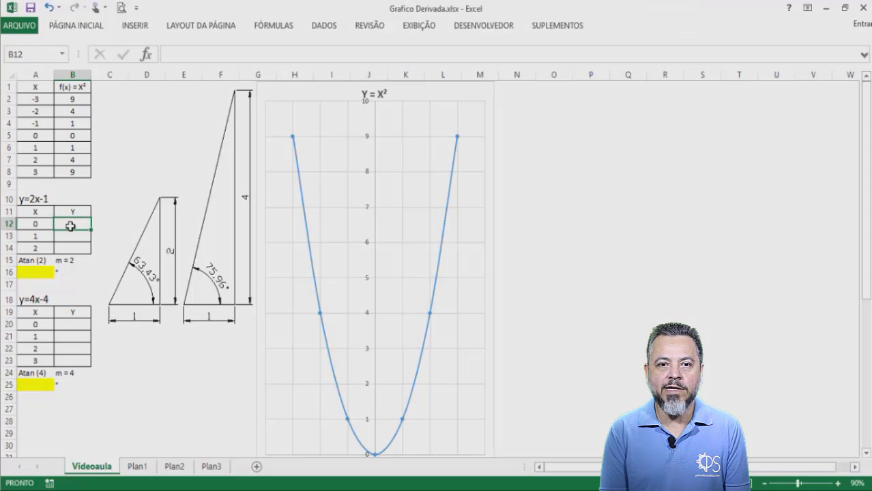
{"action": "type", "text": "=2*"}
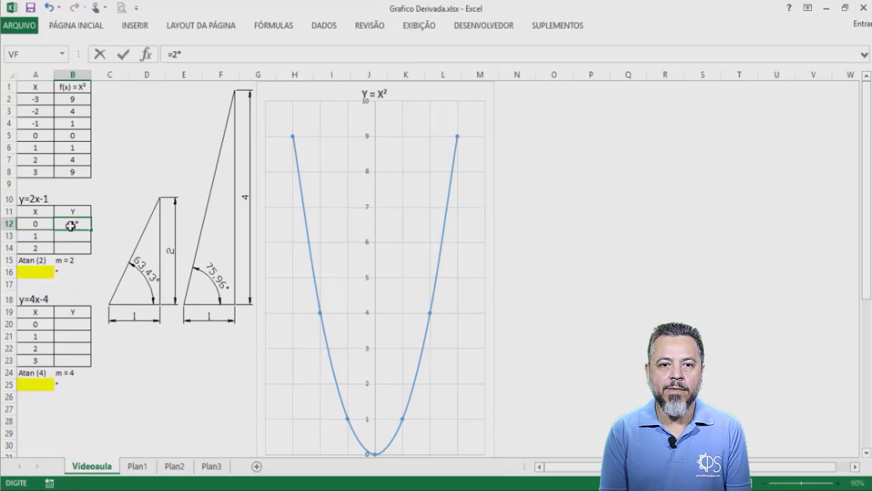
{"action": "left_click", "coordinate": [34, 222]}
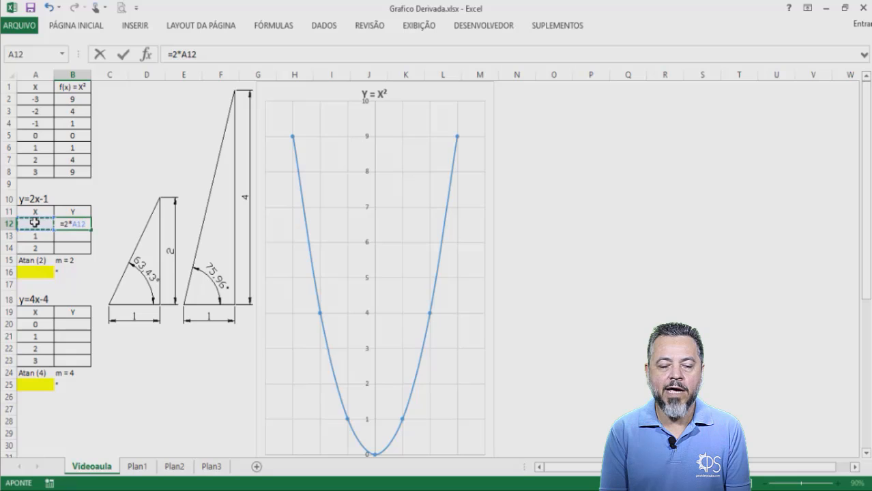
{"action": "type", "text": "-1"}
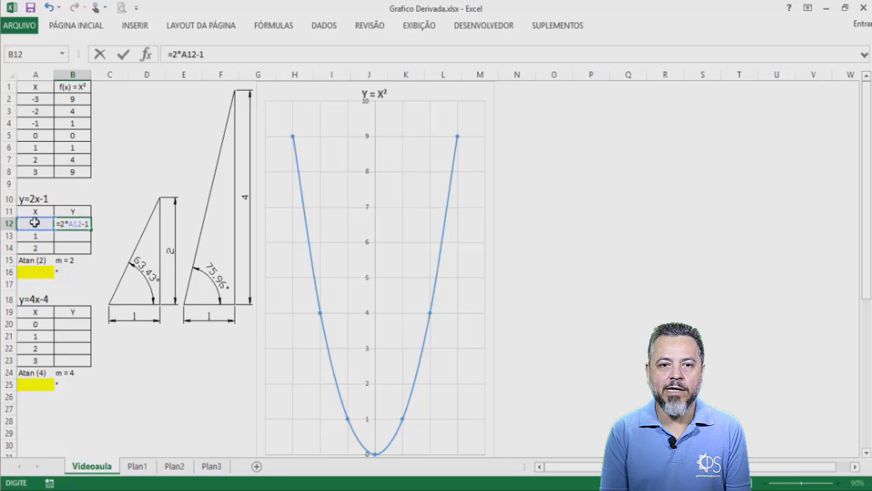
{"action": "key", "text": "Return"}
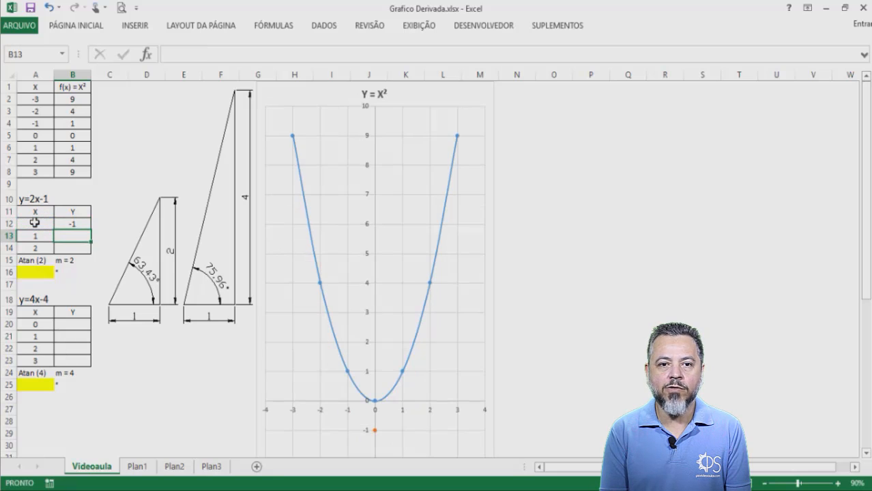
{"action": "left_click", "coordinate": [78, 223]}
{"action": "left_click_drag", "start_coordinate": [90, 230], "coordinate": [89, 254]}
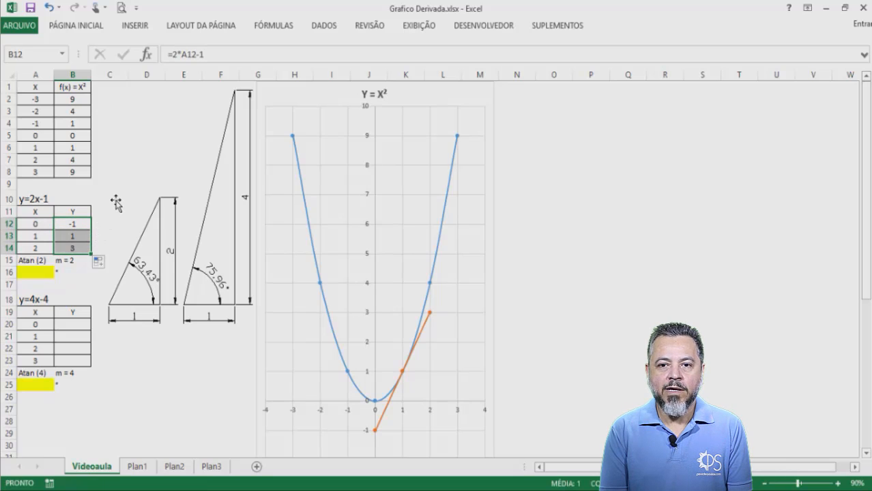
- Calculate Y for the y=4x-4 table with the formula =4*A20-4 in B20 and fill it down to B23
{"action": "left_click", "coordinate": [69, 322]}
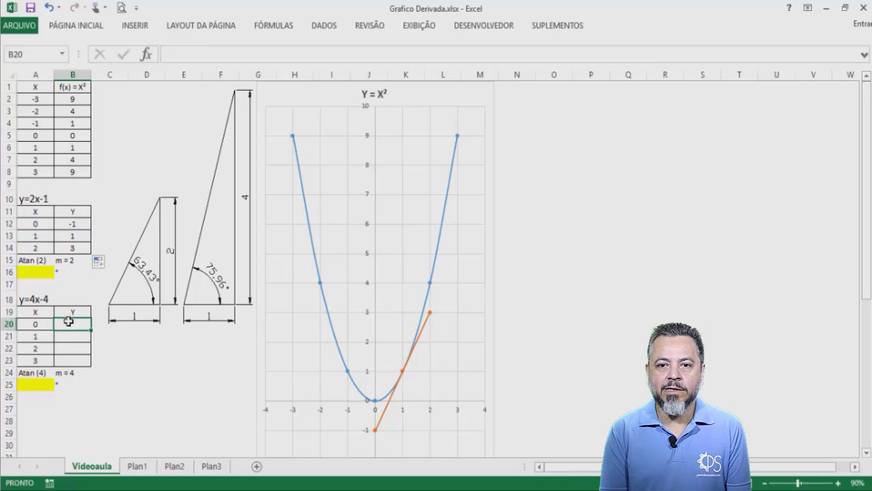
{"action": "type", "text": "="}
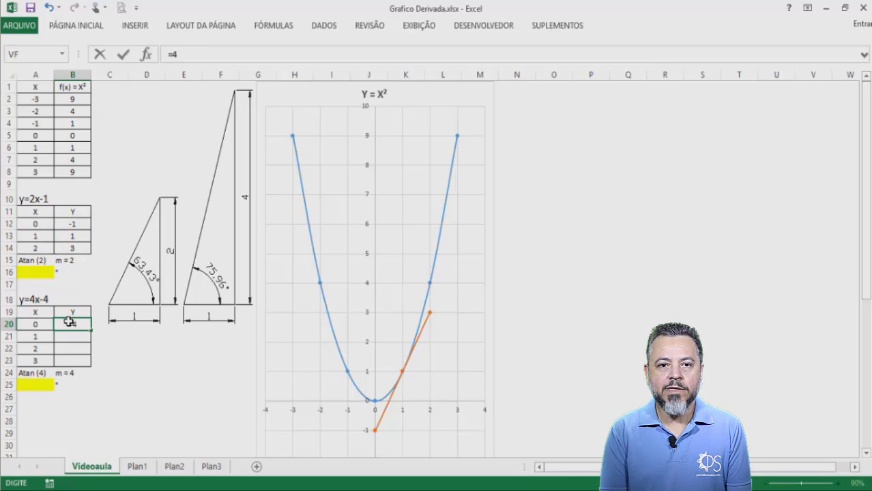
{"action": "type", "text": "4*"}
{"action": "left_click", "coordinate": [33, 326]}
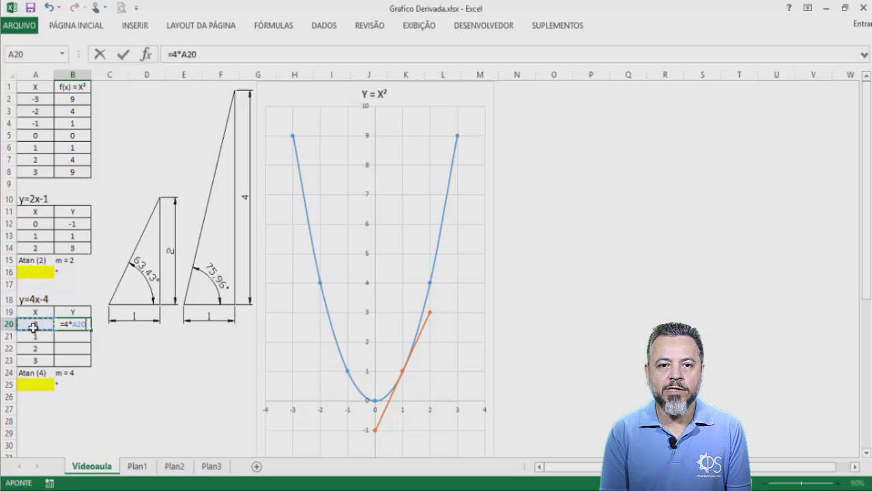
{"action": "type", "text": "-4"}
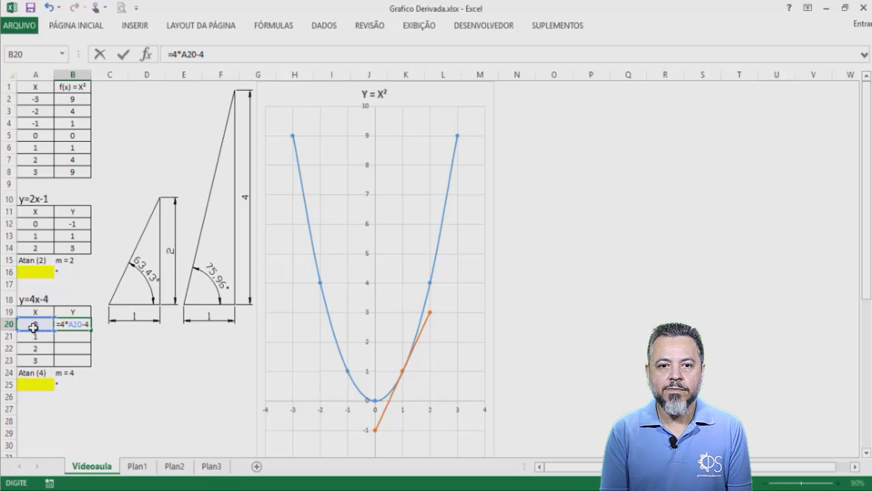
{"action": "key", "text": "Return"}
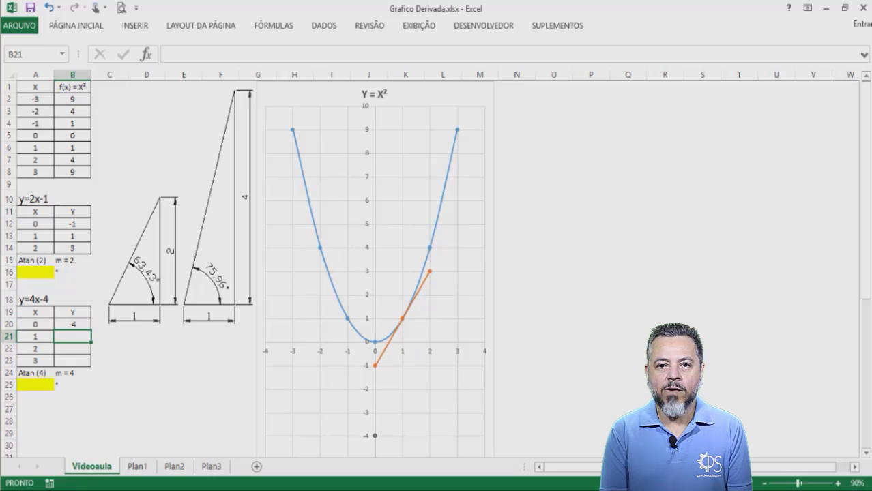
{"action": "left_click", "coordinate": [71, 326]}
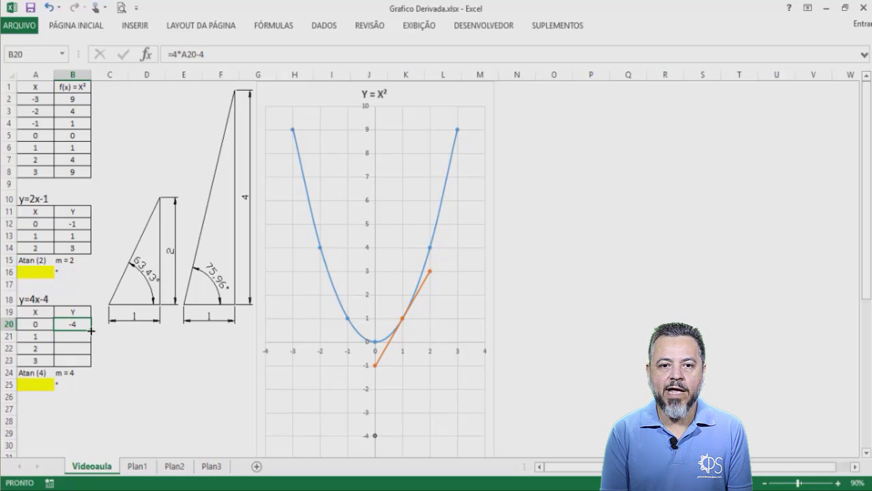
{"action": "left_click_drag", "start_coordinate": [91, 331], "coordinate": [86, 365]}
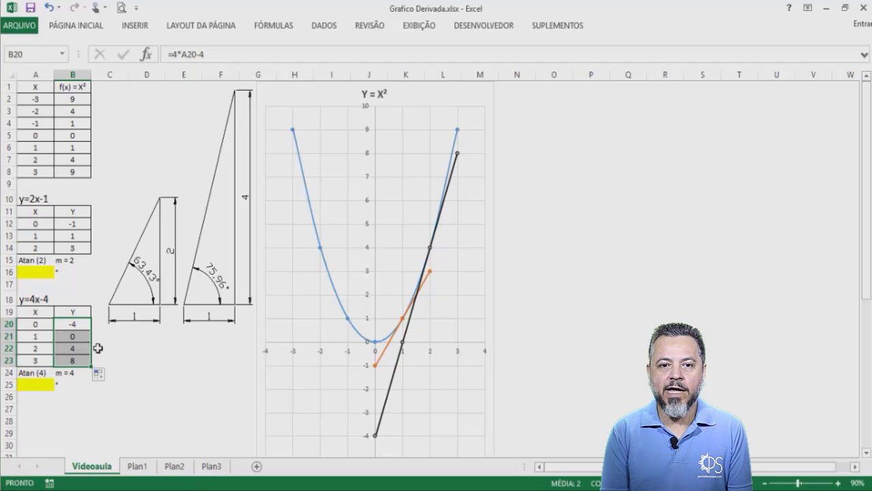
{"action": "left_click", "coordinate": [147, 356]}
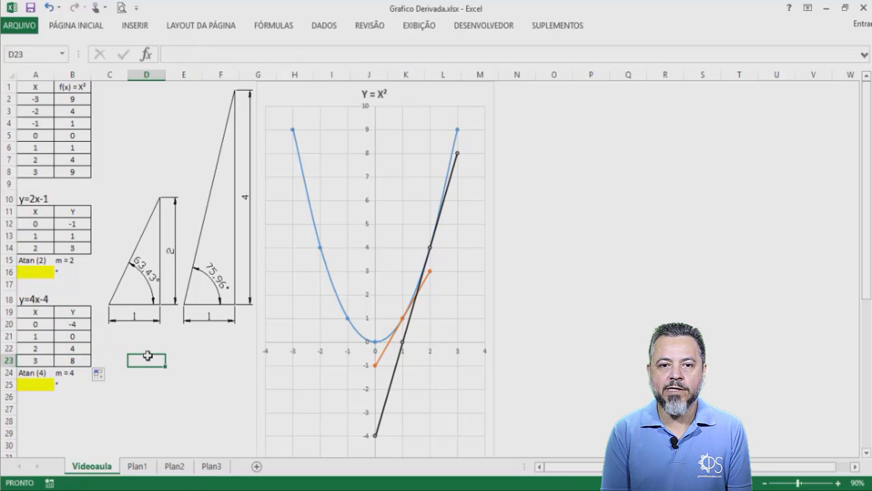
- Enter the arctangent formula =ATAN(2) in the yellow cell A16
{"action": "left_click", "coordinate": [22, 271]}
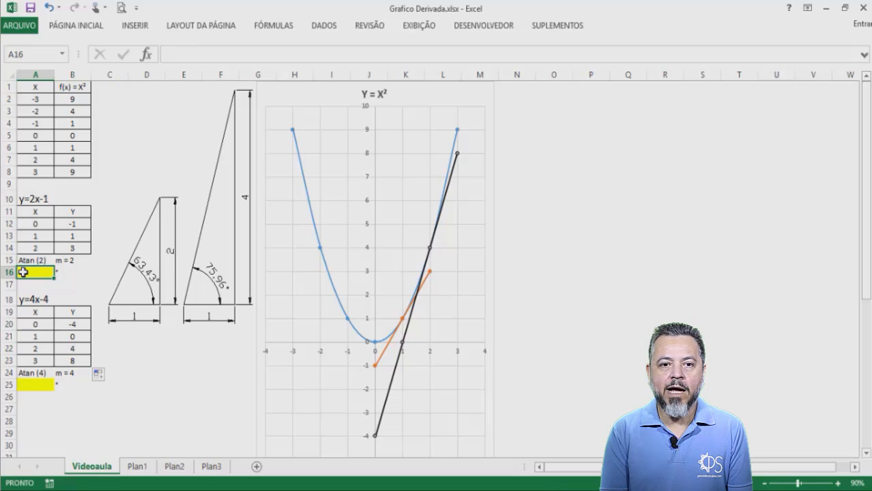
{"action": "type", "text": "=atan(2"}
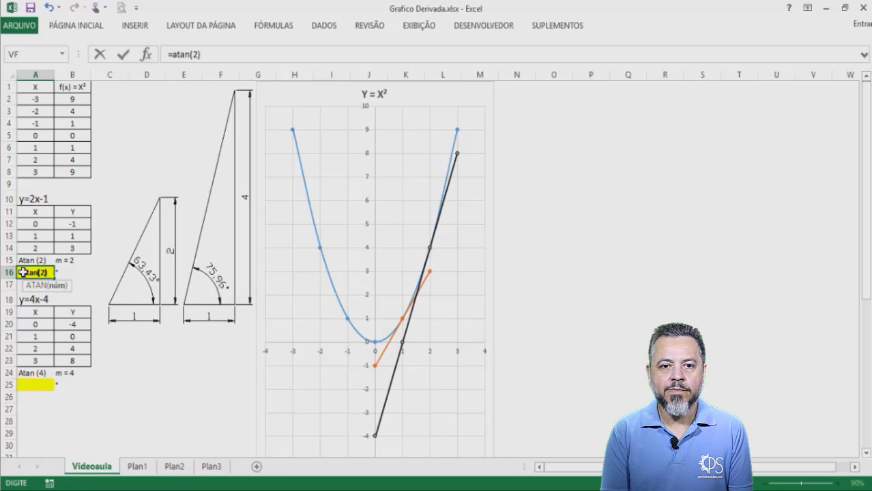
{"action": "key", "text": "Return"}
- Convert the angle in A16 to degrees by wrapping its formula as =GRAUS(ATAN(2))
{"action": "left_click", "coordinate": [23, 272]}
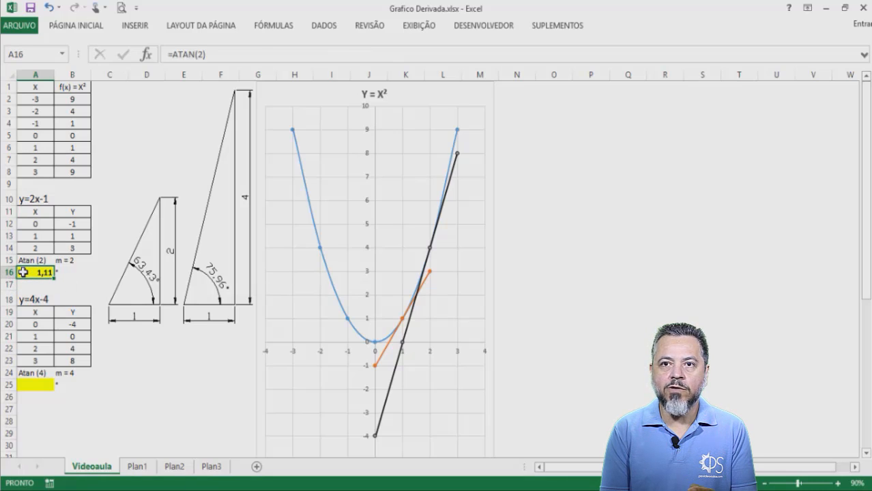
{"action": "left_click", "coordinate": [173, 55]}
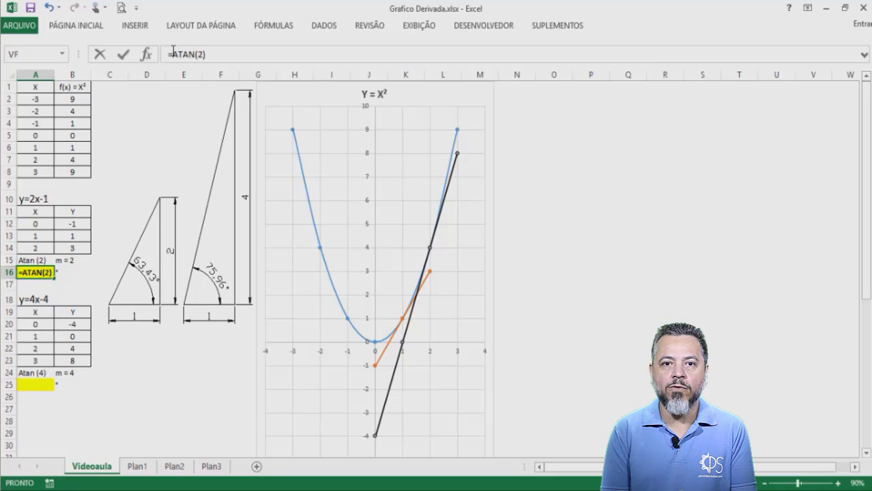
{"action": "type", "text": "graus"}
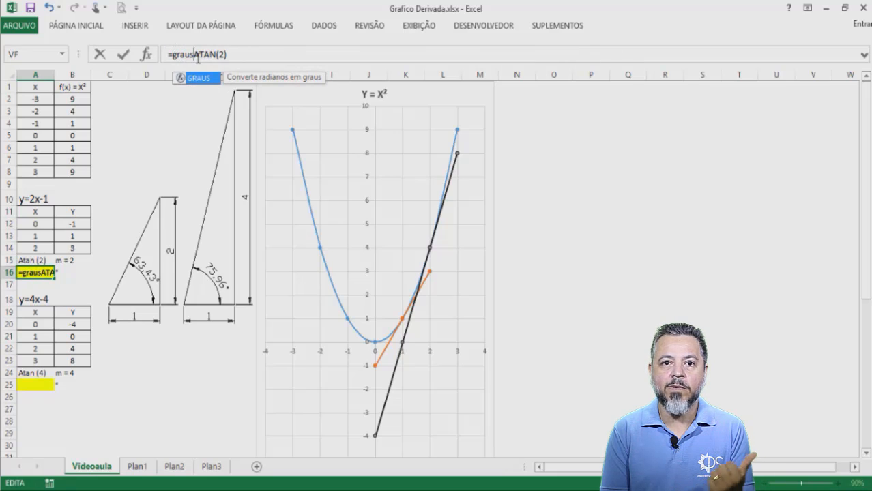
{"action": "type", "text": "("}
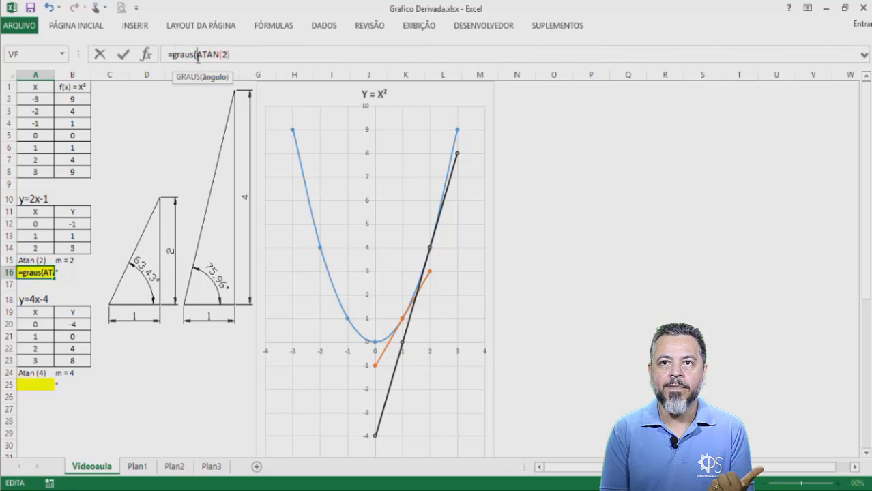
{"action": "left_click", "coordinate": [256, 53]}
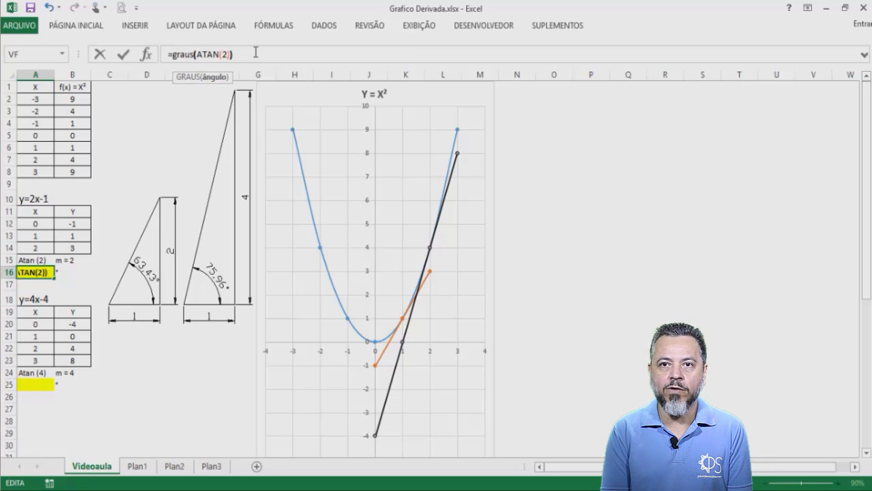
{"action": "key", "text": "Return"}
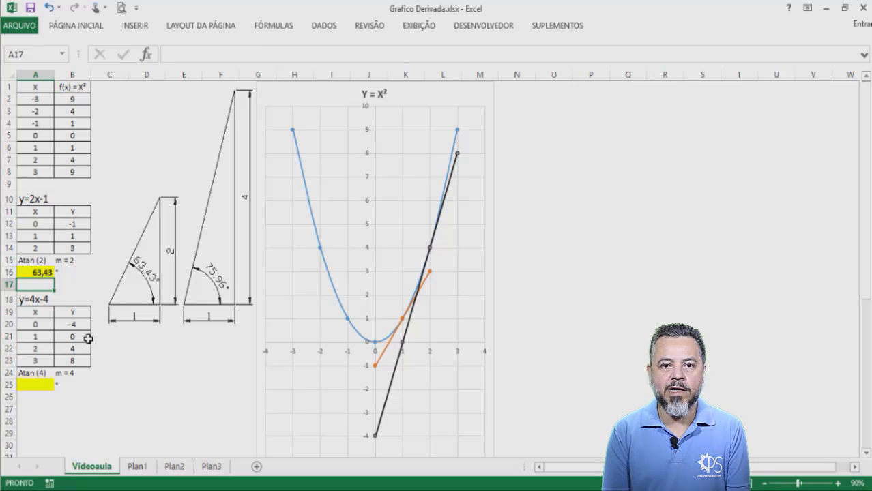
- Enter =GRAUS(ATAN(4)) in the yellow cell A25 to get the second line's angle in degrees
{"action": "left_click", "coordinate": [33, 383]}
{"action": "type", "text": "=graus(atan(4))"}
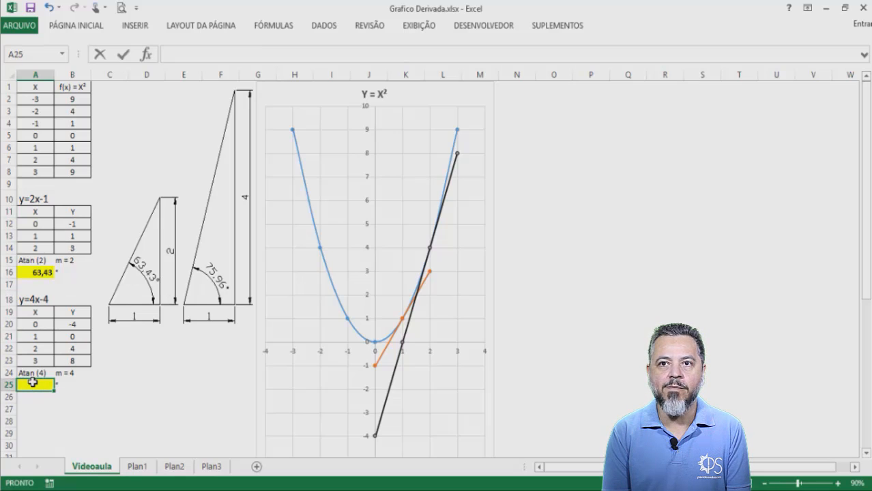
{"action": "key", "text": "Return"}
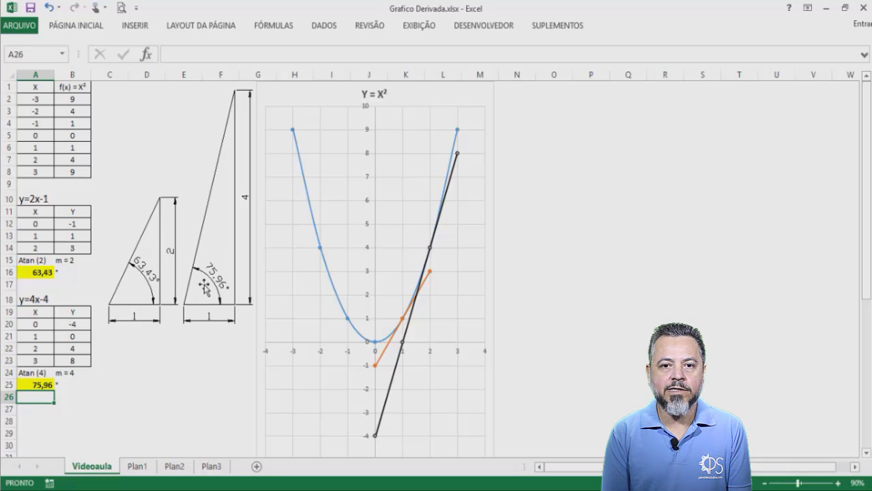
- Add a linear trendline to the orange y=2x-1 series and show its equation on the chart
{"action": "left_click", "coordinate": [393, 338]}
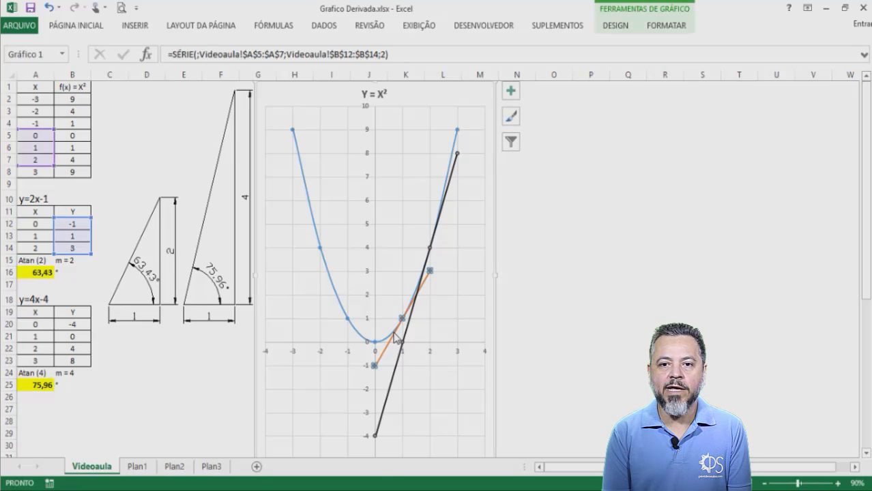
{"action": "right_click", "coordinate": [394, 339]}
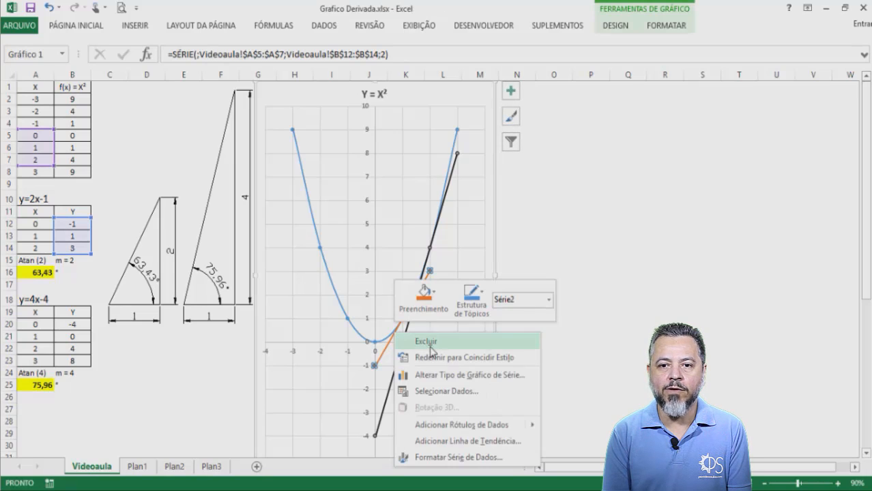
{"action": "left_click", "coordinate": [468, 442]}
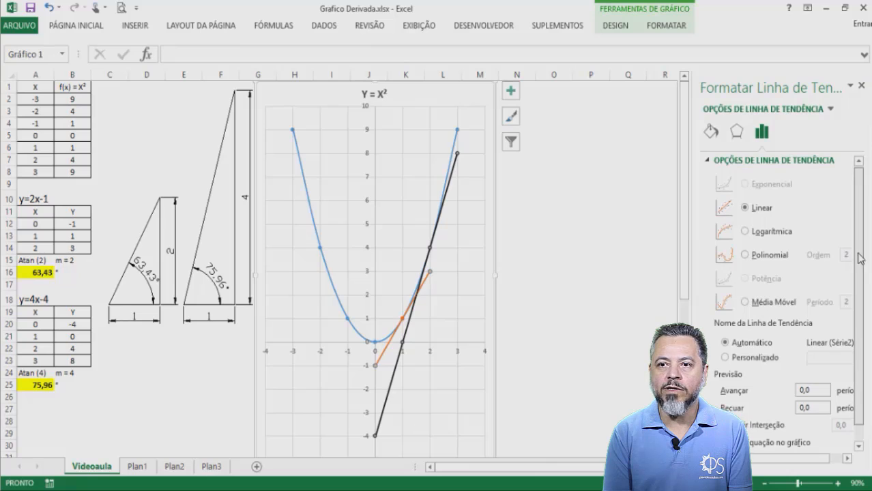
{"action": "scroll", "coordinate": [851, 249], "scroll_direction": "down", "scroll_amount": 1}
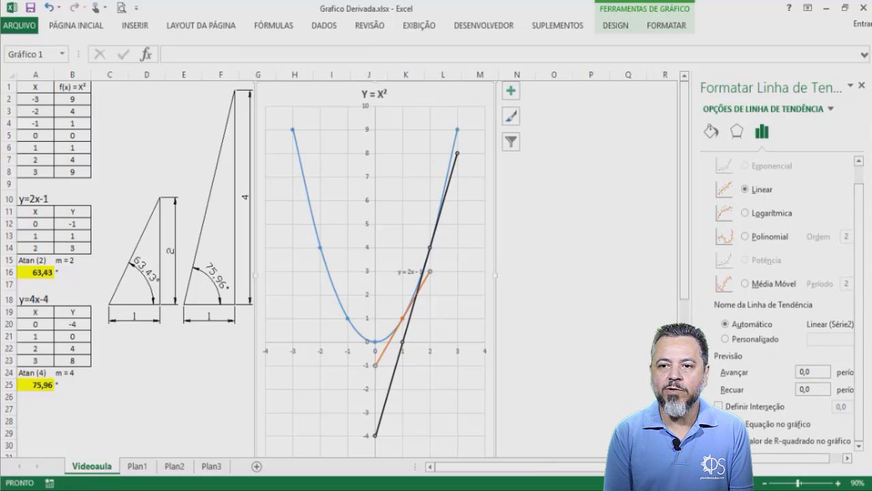
- Enlarge the font of the orange trendline's equation label to size 14
{"action": "left_click", "coordinate": [409, 272]}
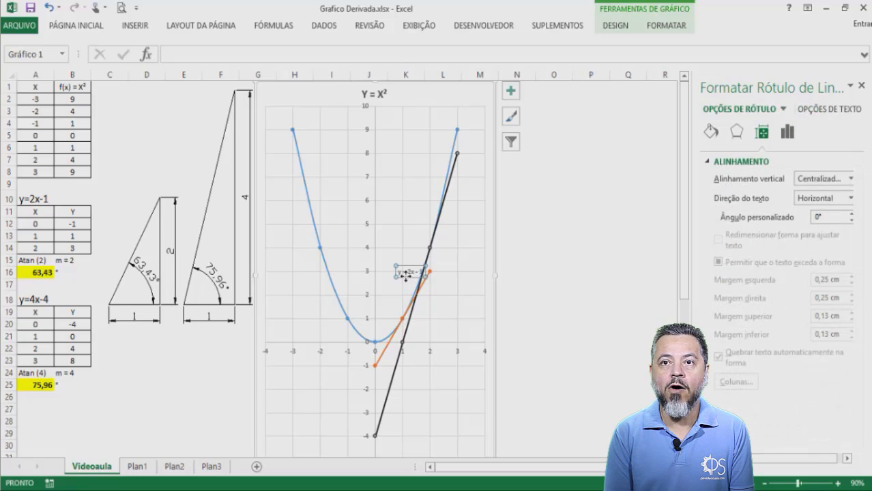
{"action": "left_click", "coordinate": [65, 25]}
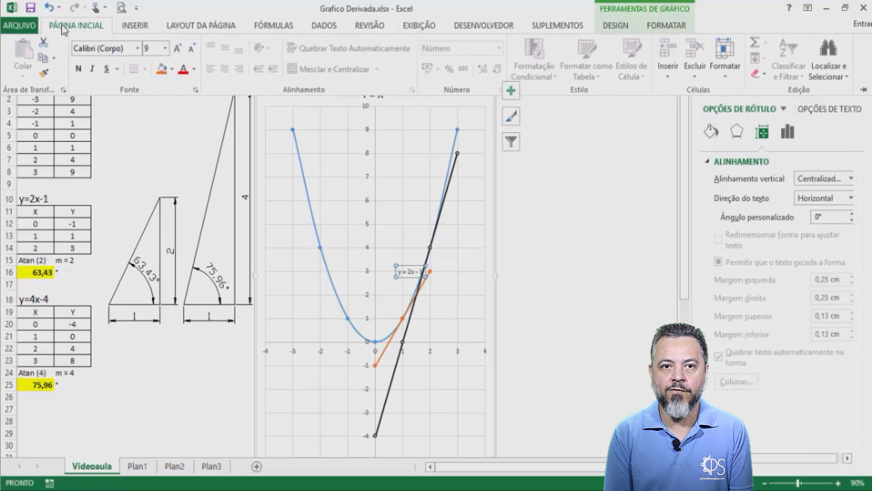
{"action": "left_click", "coordinate": [177, 51]}
{"action": "left_click", "coordinate": [177, 50]}
{"action": "left_click", "coordinate": [177, 51]}
{"action": "left_click", "coordinate": [178, 50]}
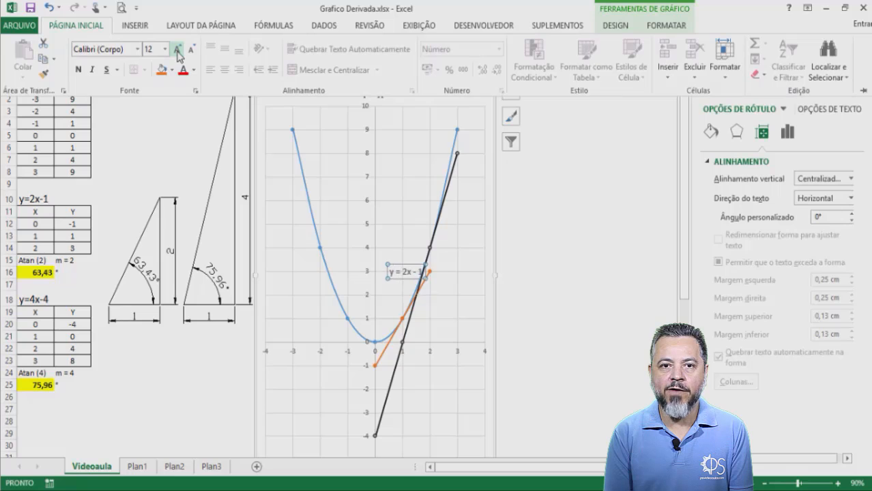
{"action": "left_click", "coordinate": [177, 50]}
{"action": "left_click", "coordinate": [176, 50]}
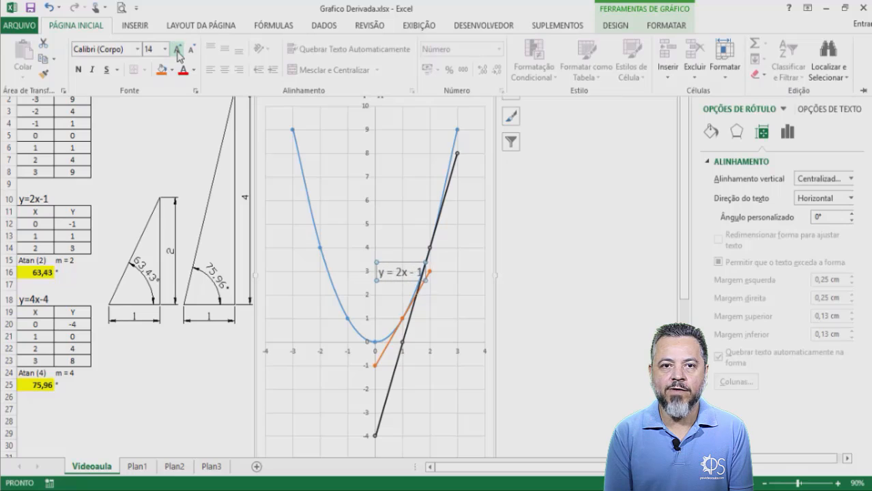
- Move the y = 2x - 1 equation label beside the orange line's lower end, left of the vertical axis, and deselect the chart
{"action": "left_click", "coordinate": [396, 262]}
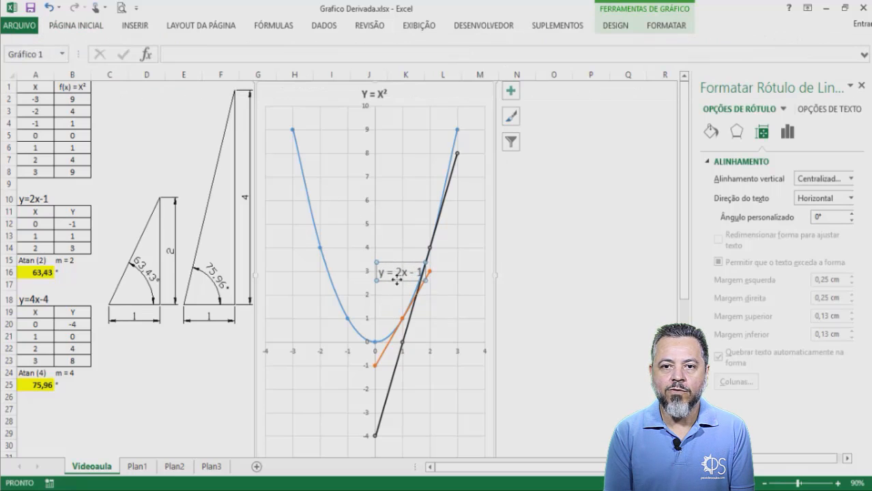
{"action": "left_click_drag", "start_coordinate": [396, 280], "coordinate": [335, 374]}
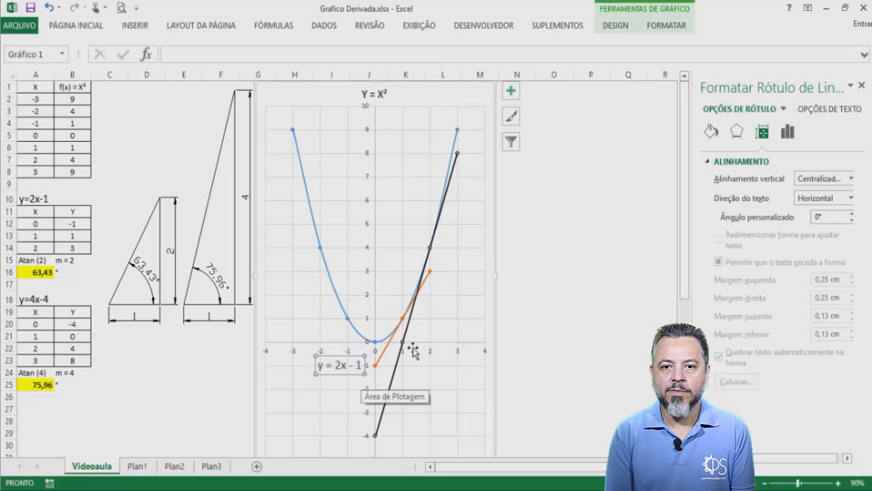
{"action": "left_click", "coordinate": [538, 334]}
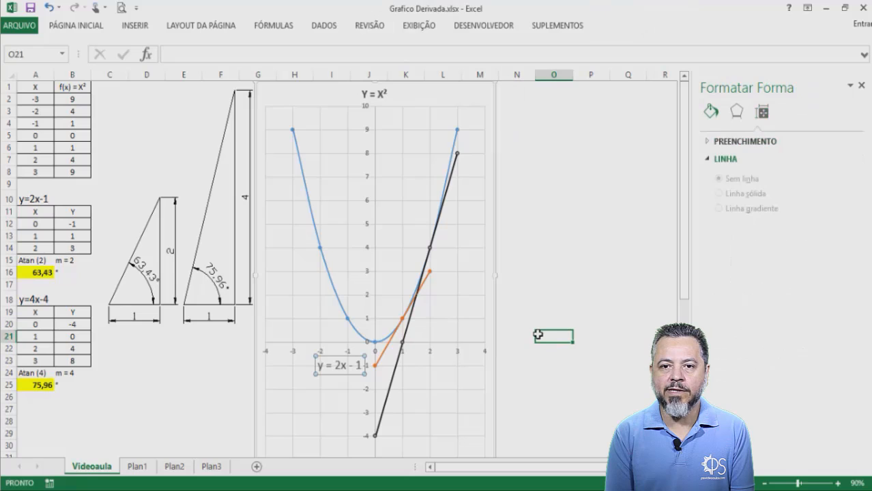
- Add a linear trendline to the black y=4x-4 series and show its equation on the chart
{"action": "right_click", "coordinate": [408, 334]}
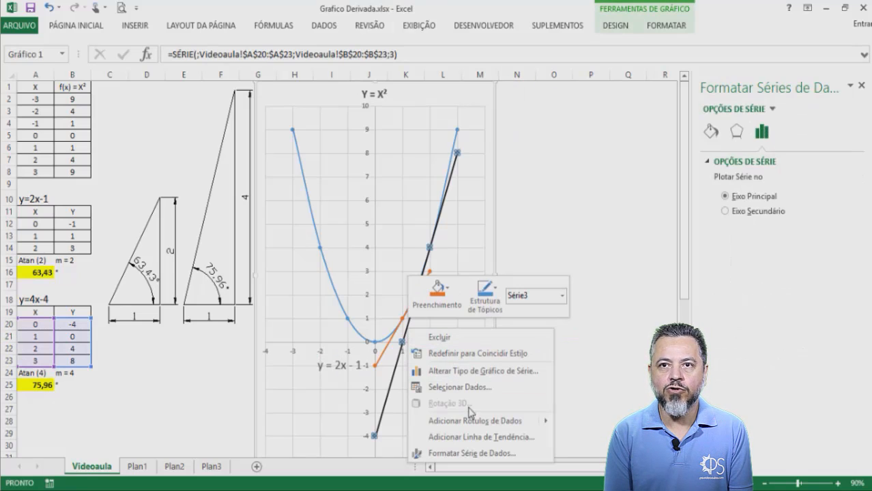
{"action": "left_click", "coordinate": [475, 437]}
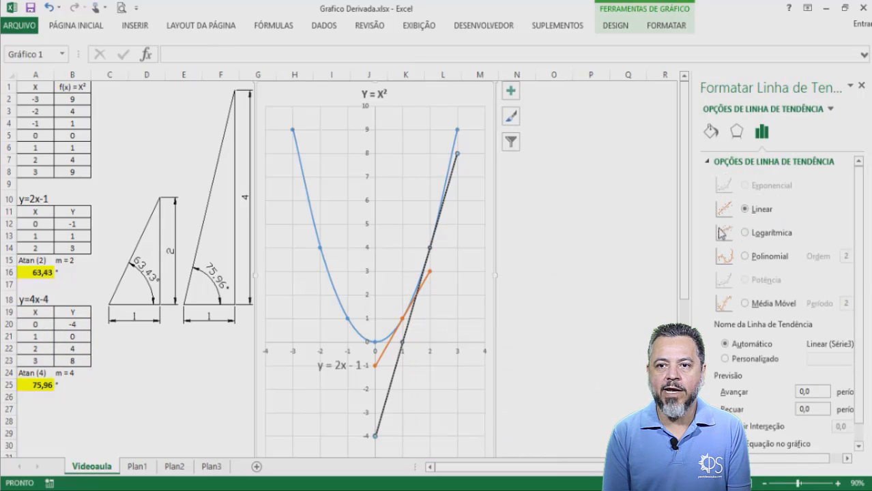
{"action": "scroll", "coordinate": [860, 280], "scroll_direction": "down", "scroll_amount": 1}
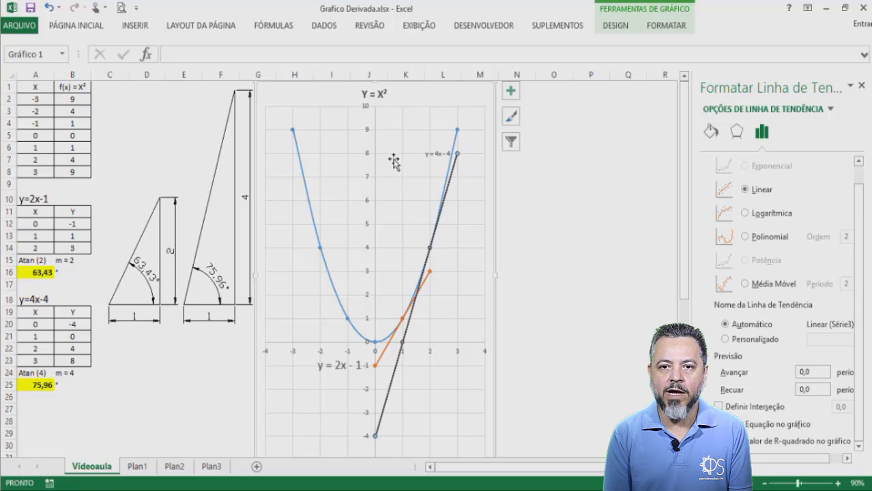
- Enlarge the font of the black trendline's y = 4x - 4 equation label to size 16
{"action": "left_click", "coordinate": [431, 153]}
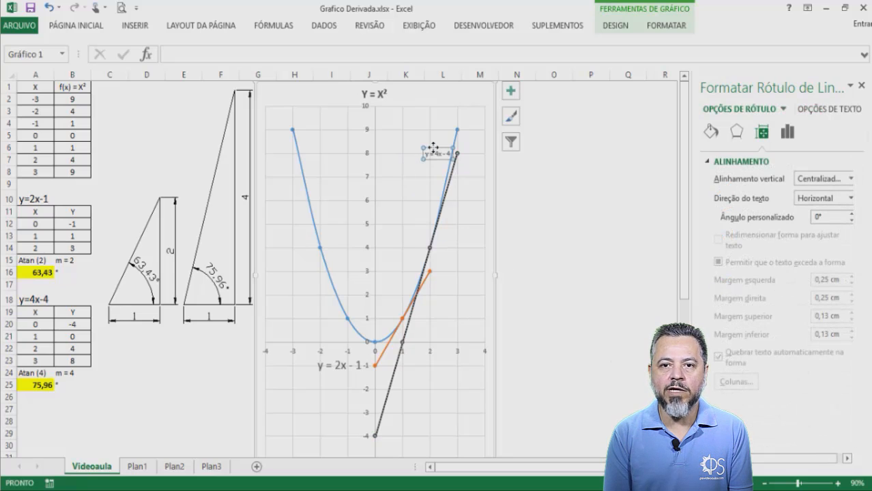
{"action": "left_click", "coordinate": [84, 26]}
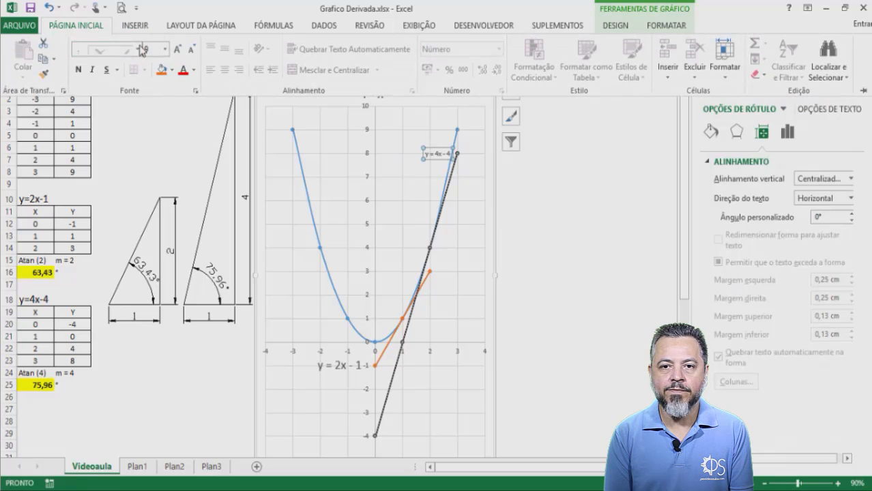
{"action": "left_click", "coordinate": [177, 50]}
{"action": "left_click", "coordinate": [178, 50]}
{"action": "left_click", "coordinate": [177, 50]}
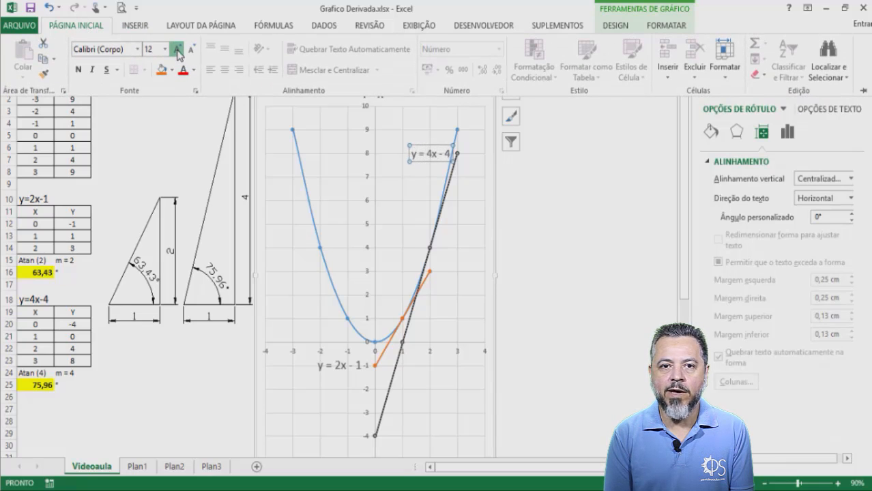
{"action": "left_click", "coordinate": [177, 50]}
{"action": "left_click", "coordinate": [178, 50]}
{"action": "left_click", "coordinate": [177, 50]}
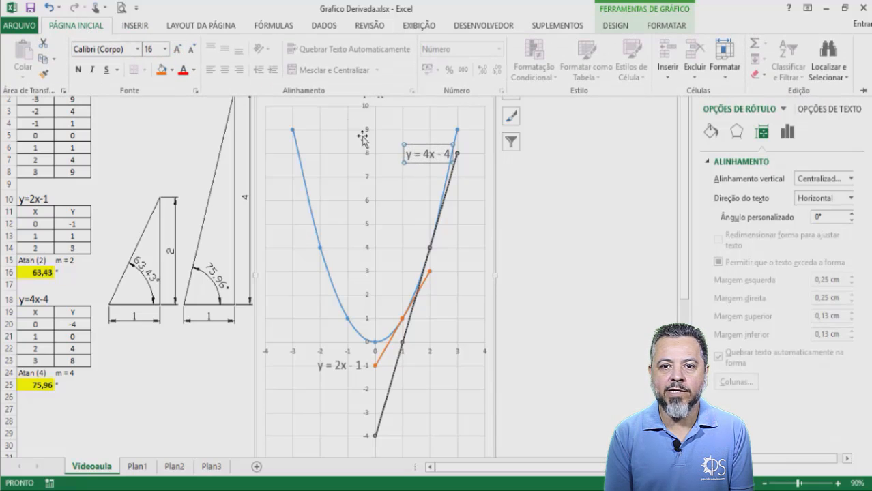
- Move the y = 4x - 4 equation label beside the black line's lower end, left of the vertical axis, and deselect the chart
{"action": "left_click", "coordinate": [419, 163]}
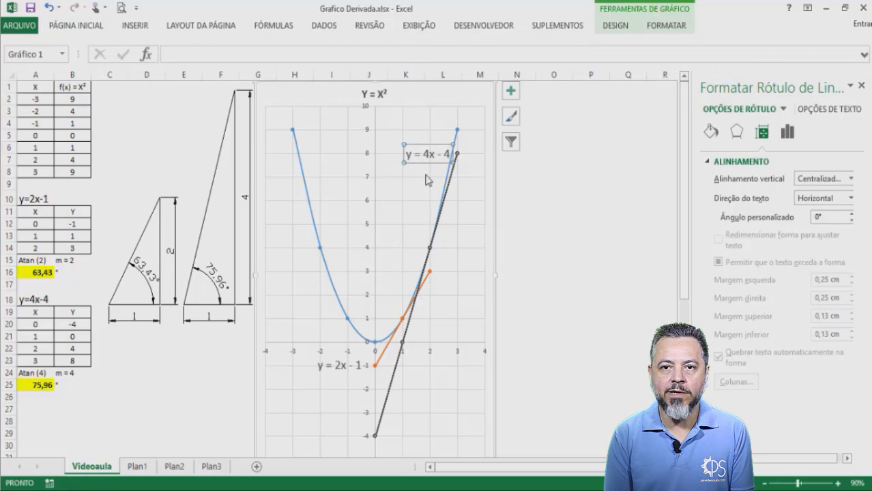
{"action": "left_click_drag", "start_coordinate": [418, 161], "coordinate": [332, 449]}
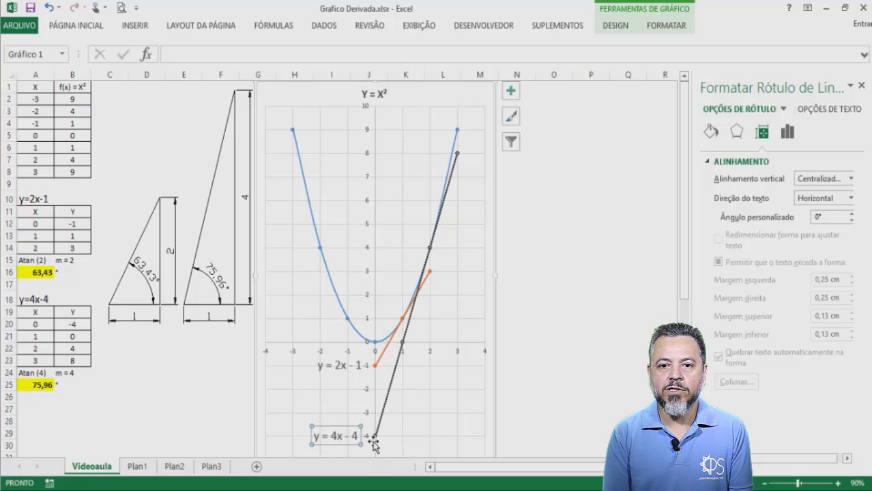
{"action": "left_click", "coordinate": [520, 399]}
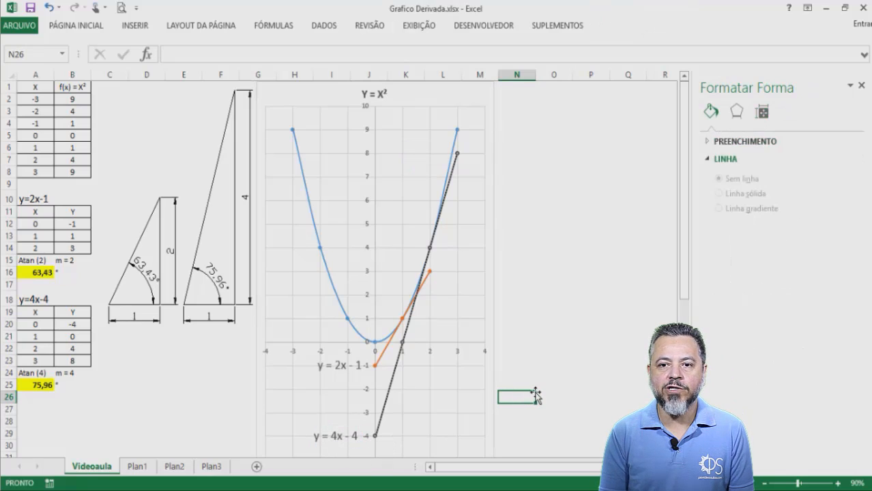